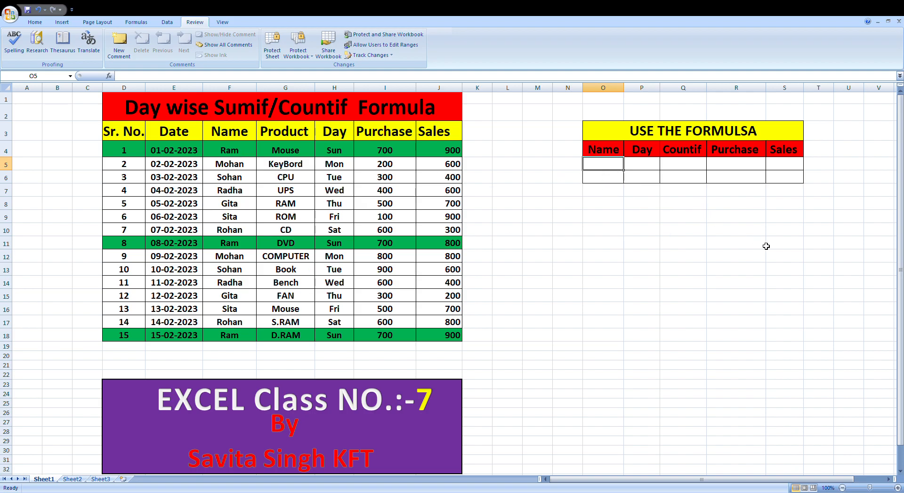
Fill in the first summary row with the first record's name in O5 and Sun as the day in P5.
type("Ram")
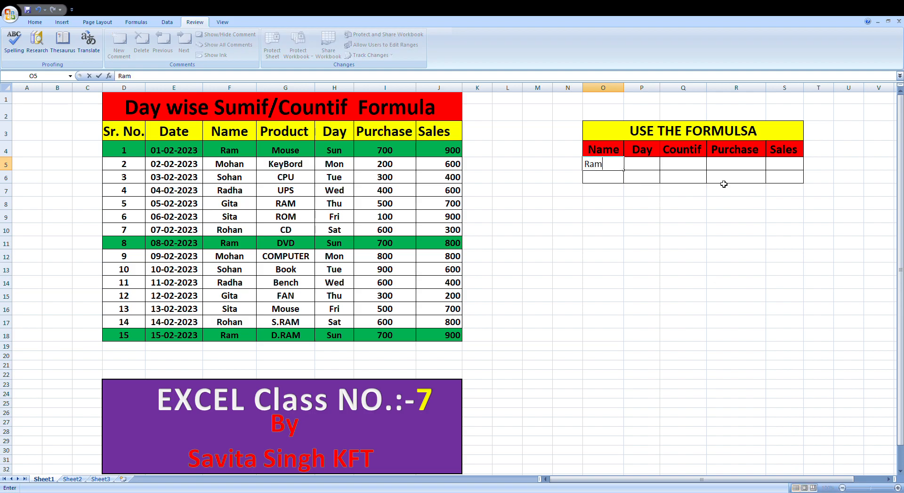
left_click(651, 164)
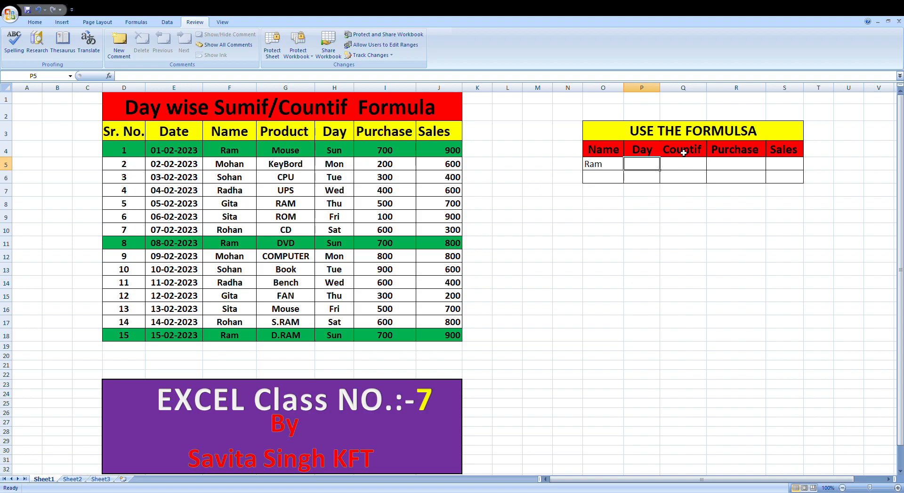
type("Sun")
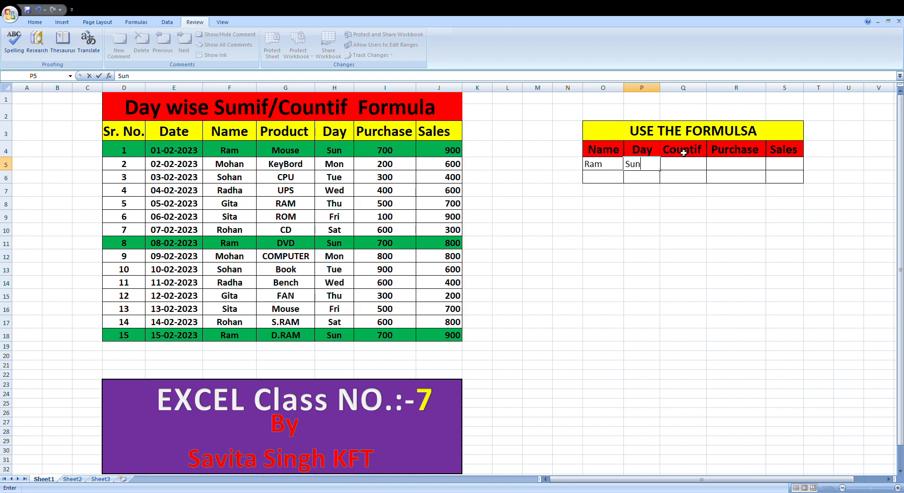
Count the Sunday entries in Q5 with the formula =COUNTIF(H4:H18,"Sun").
left_click(681, 168)
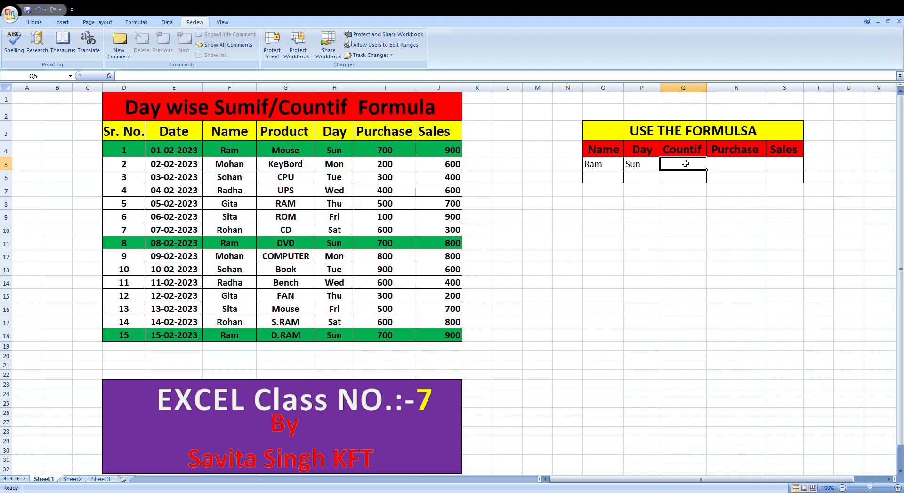
type("=")
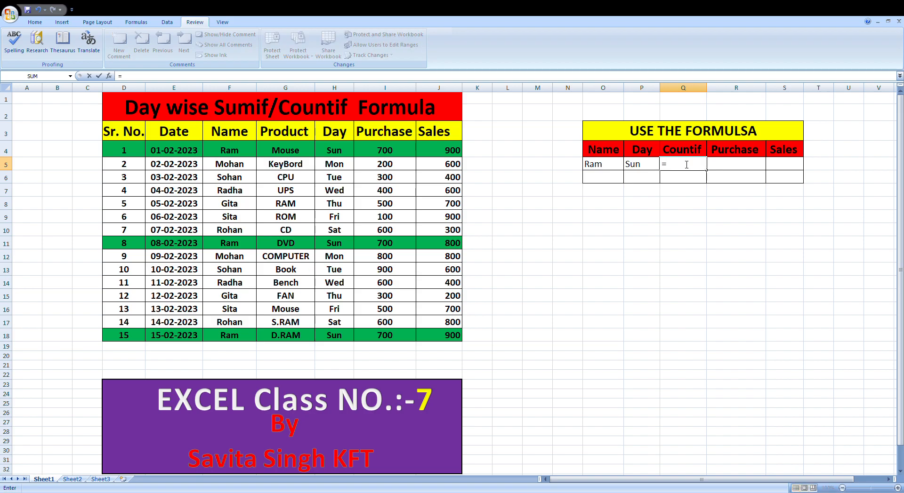
type("countif(")
left_click(335, 151)
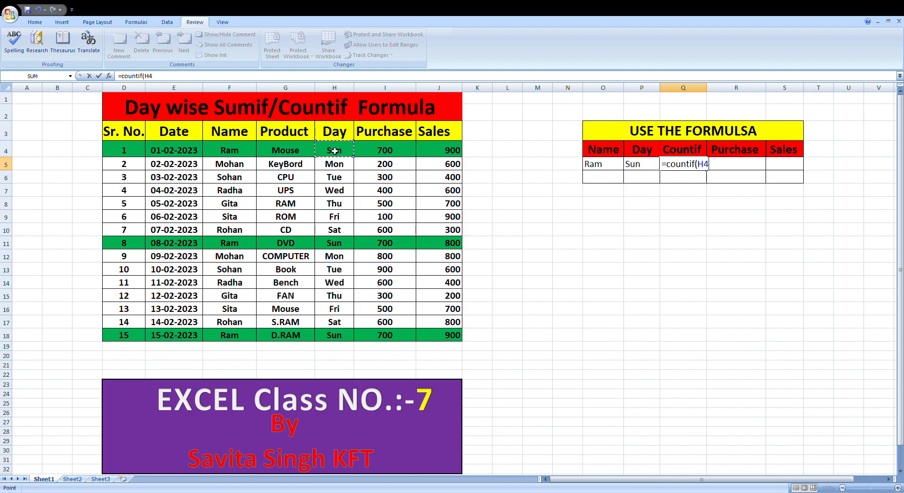
left_click_drag(334, 151, 334, 335)
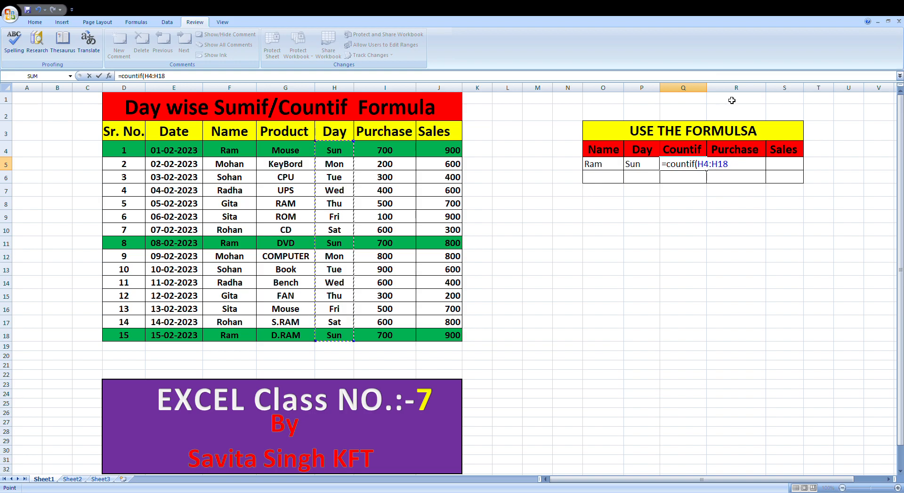
type(",\"Sun\",")
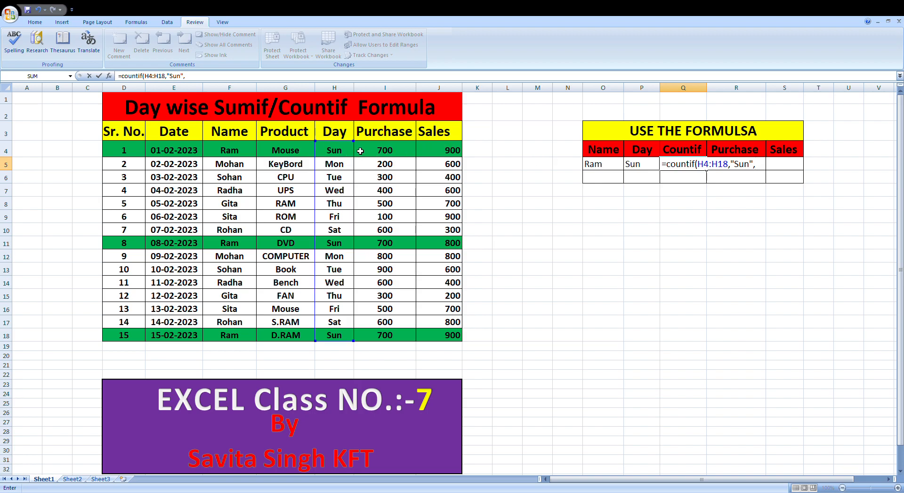
key("BackSpace")
type(")")
key("Return")
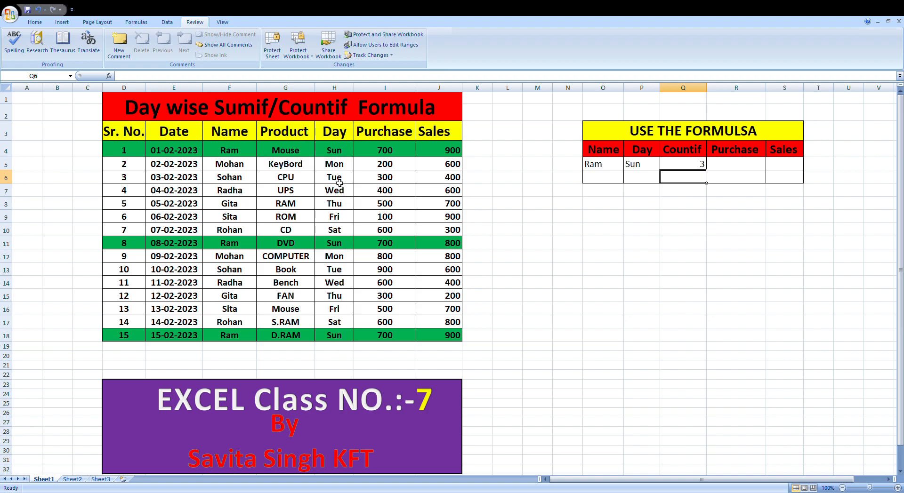
Total the Sunday purchases in R5 with the formula =SUMIF(H4:H18,"sun",I4:I18).
left_click(730, 168)
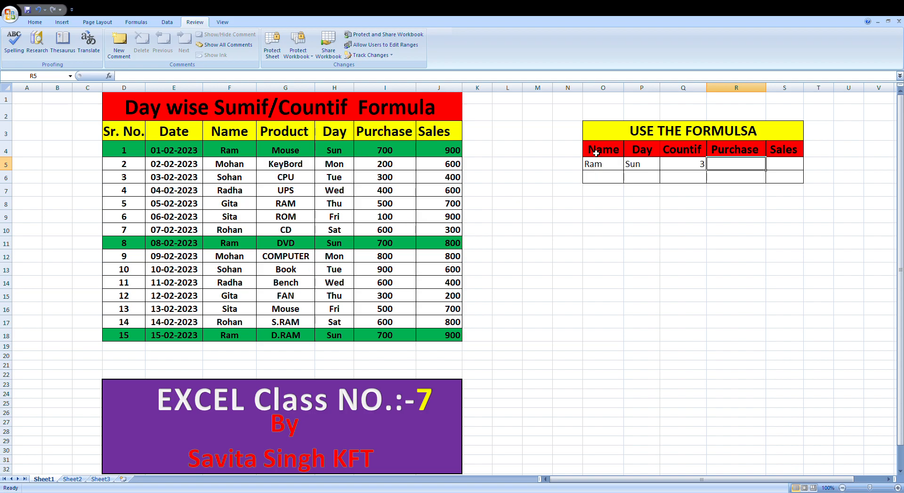
type("=sumif(")
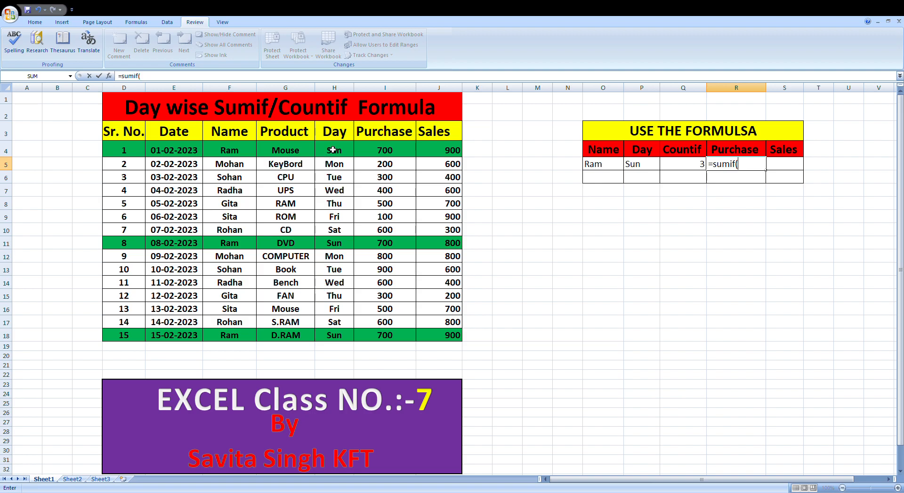
left_click_drag(333, 150, 335, 337)
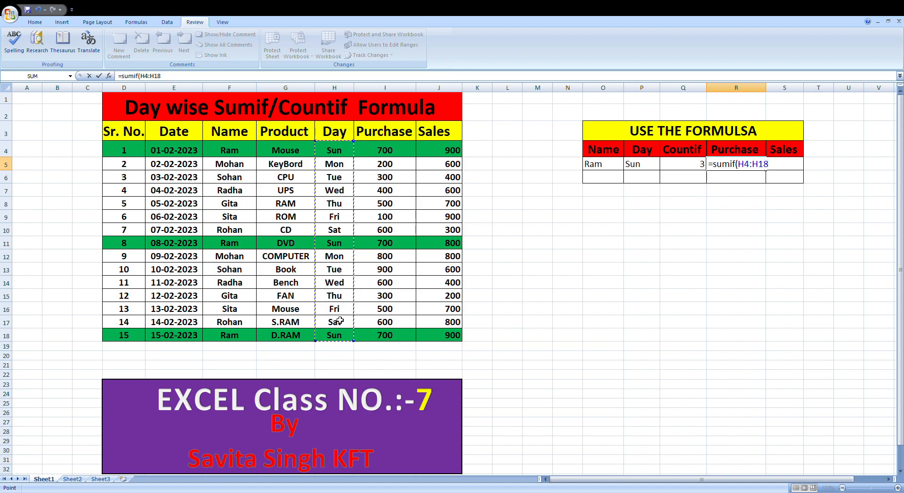
type(",\"sun\",")
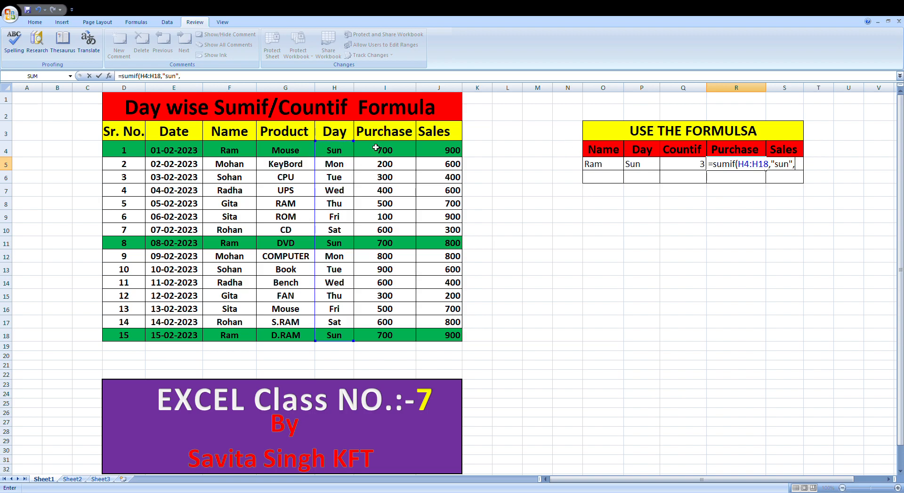
left_click_drag(375, 149, 376, 335)
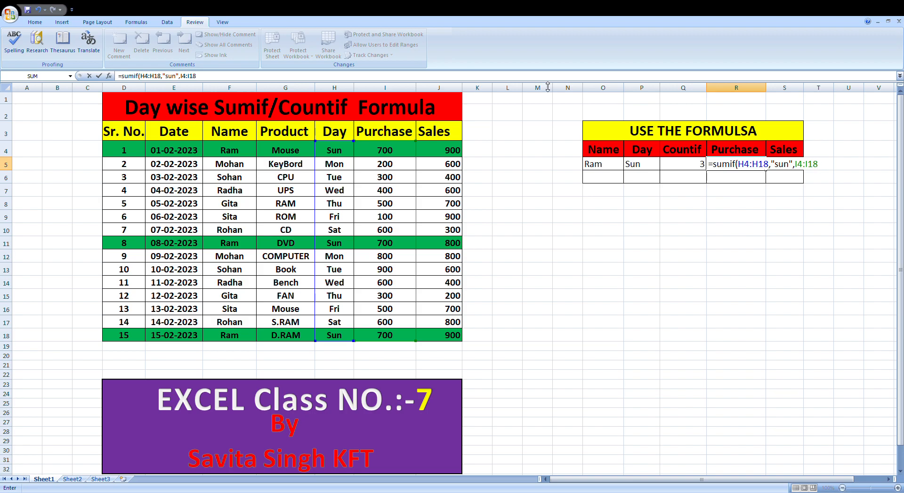
type(")")
key("Return")
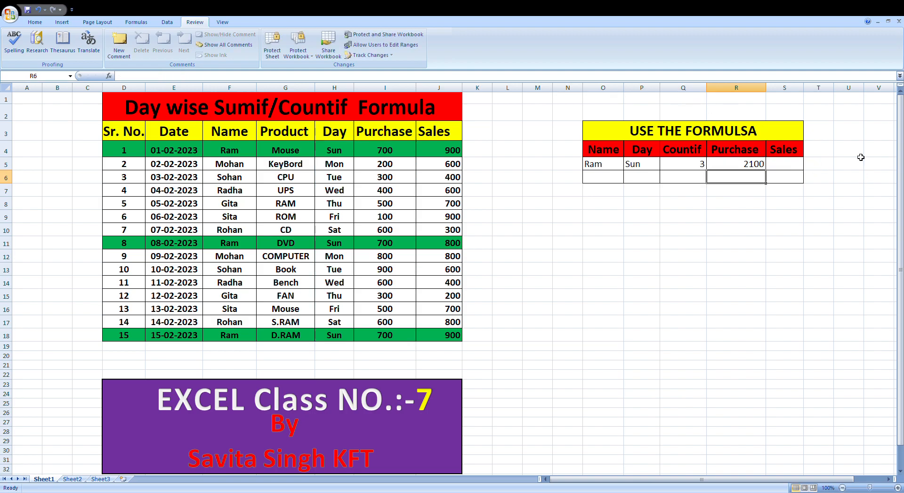
left_click(753, 166)
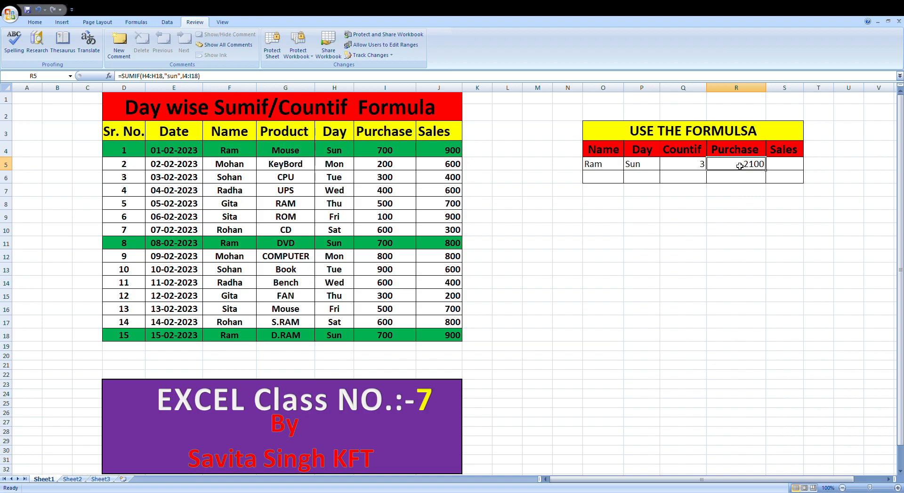
Total the Sunday sales in S5 with the formula =SUMIF(H4:H18,"Sun",J4:J18).
left_click(785, 166)
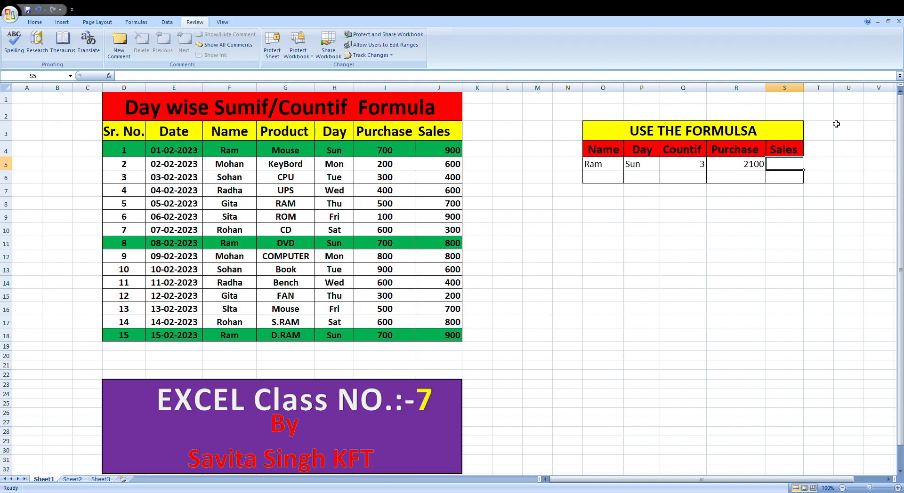
type("=Sumif")
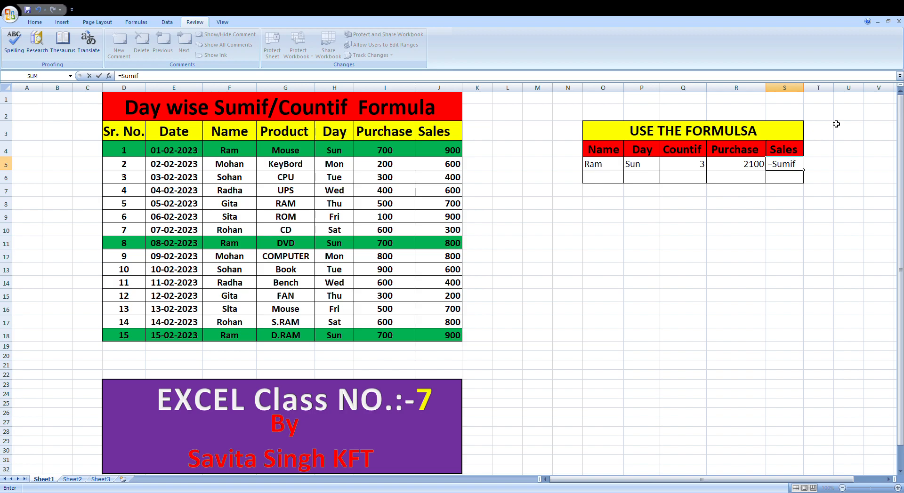
type("(")
left_click_drag(338, 150, 343, 335)
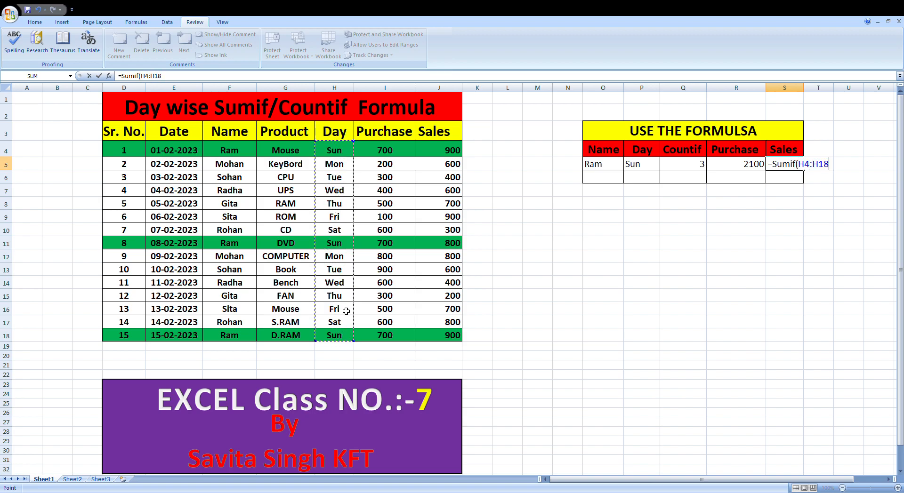
type(",\"Sun\",")
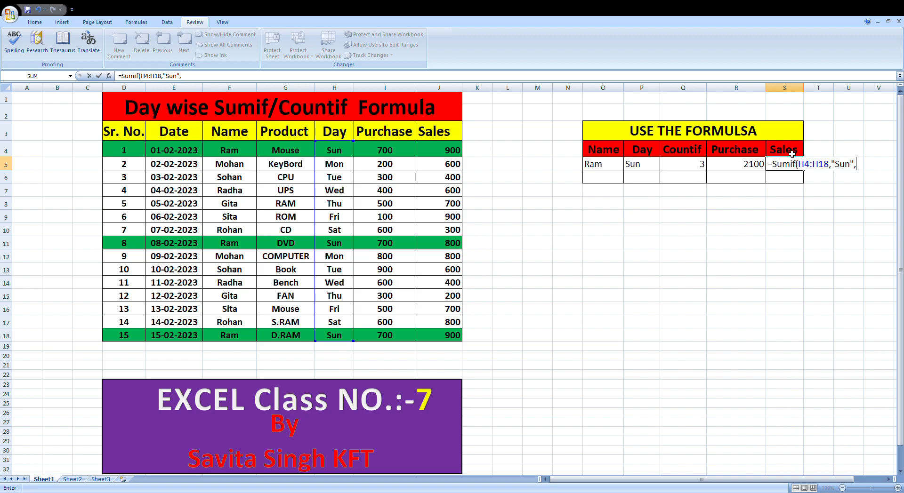
left_click_drag(440, 152, 437, 335)
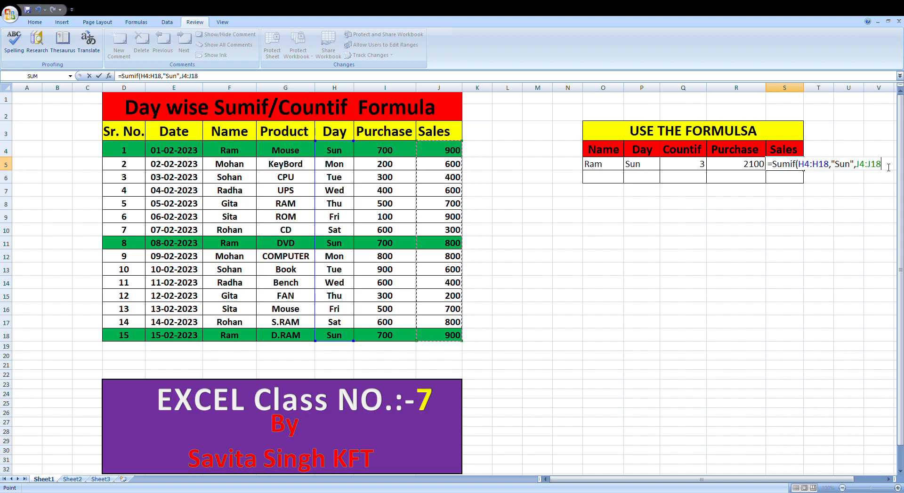
type(")")
key("Return")
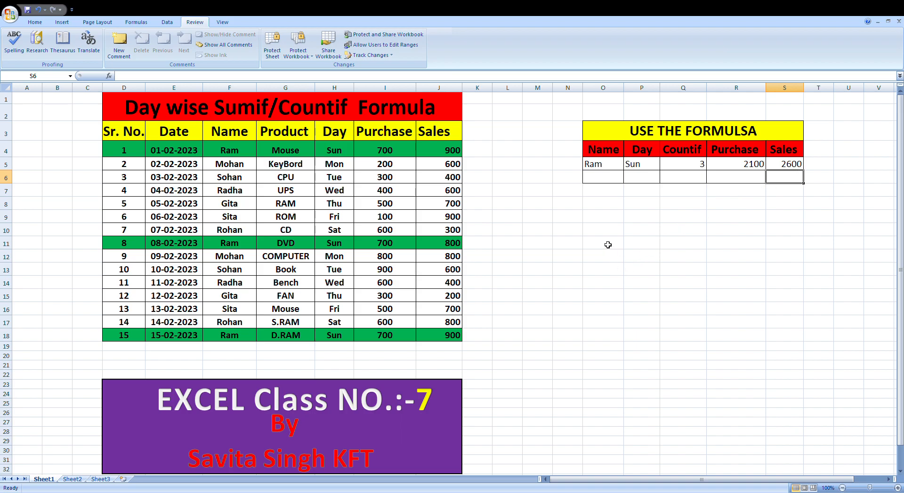
Cross-check the Sunday sales total with =J4+J11+J18 in the empty cell R11, and clear that cell after checking.
left_click(711, 244)
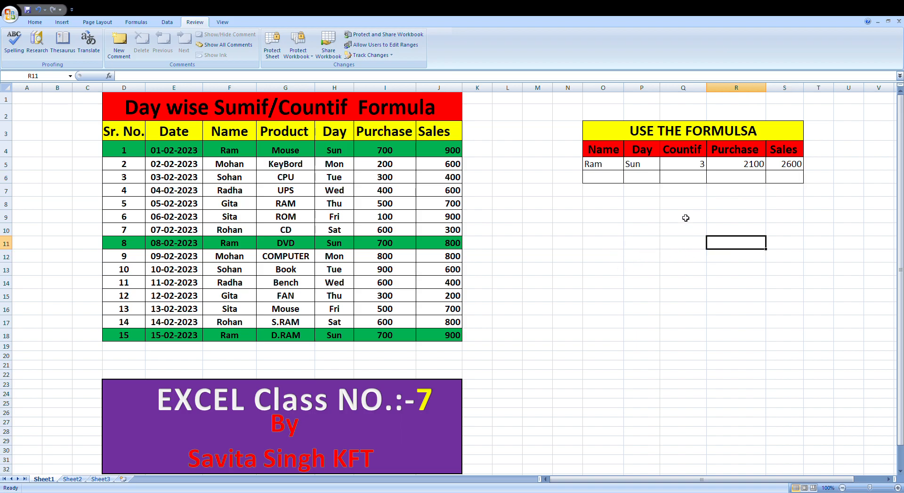
type("=")
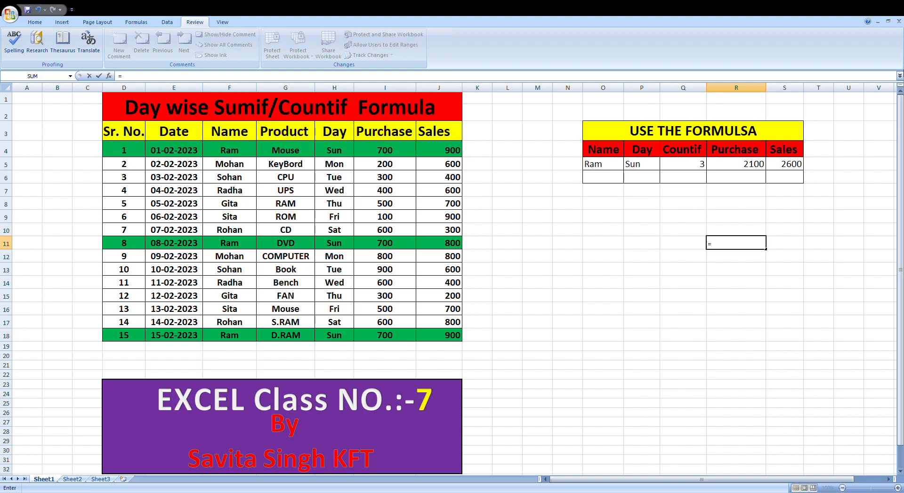
left_click(454, 151)
type("+")
left_click(450, 243)
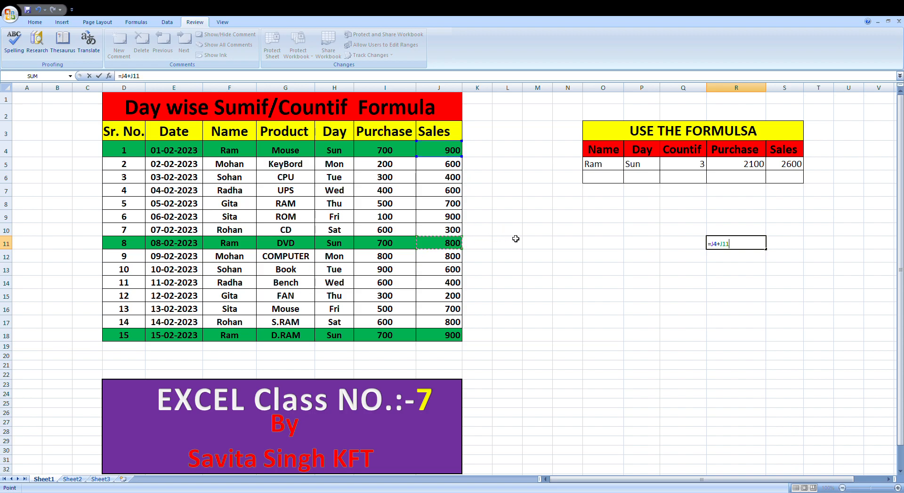
type("+")
left_click(456, 338)
key("Return")
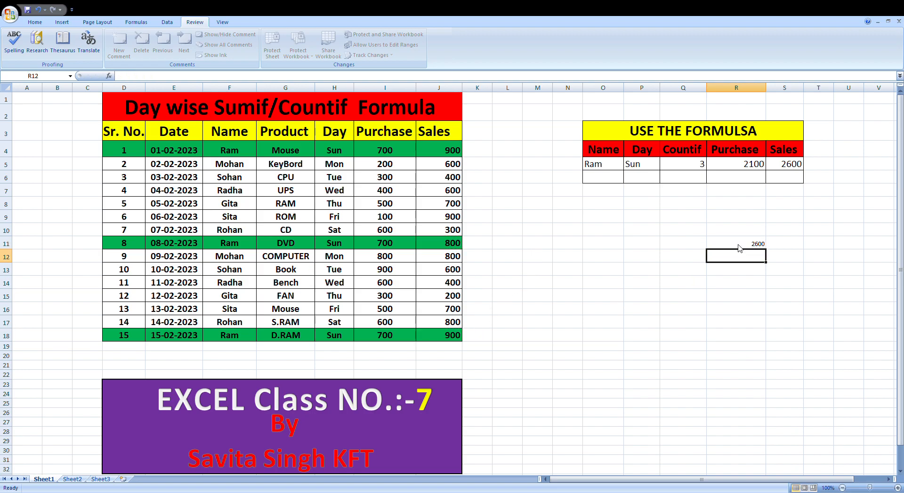
left_click(750, 245)
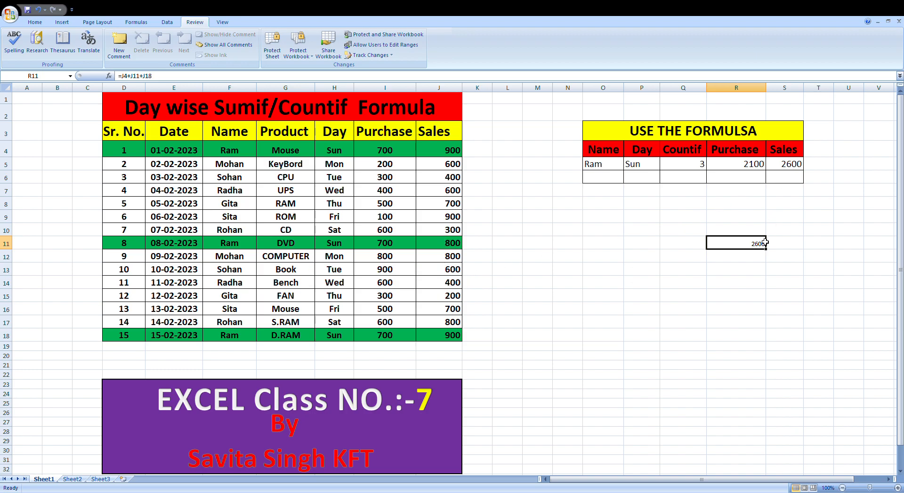
key("BackSpace")
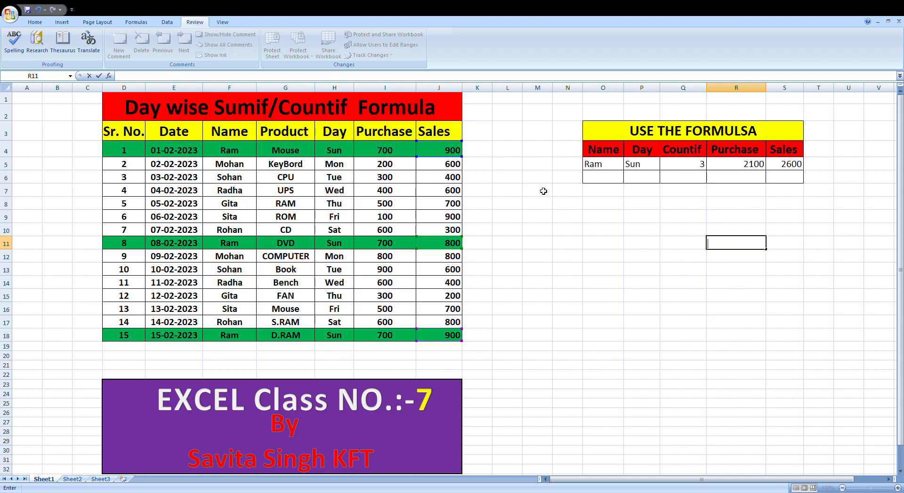
Change the criterion of the COUNTIF formula in Q5 to "Mon".
left_click(689, 166)
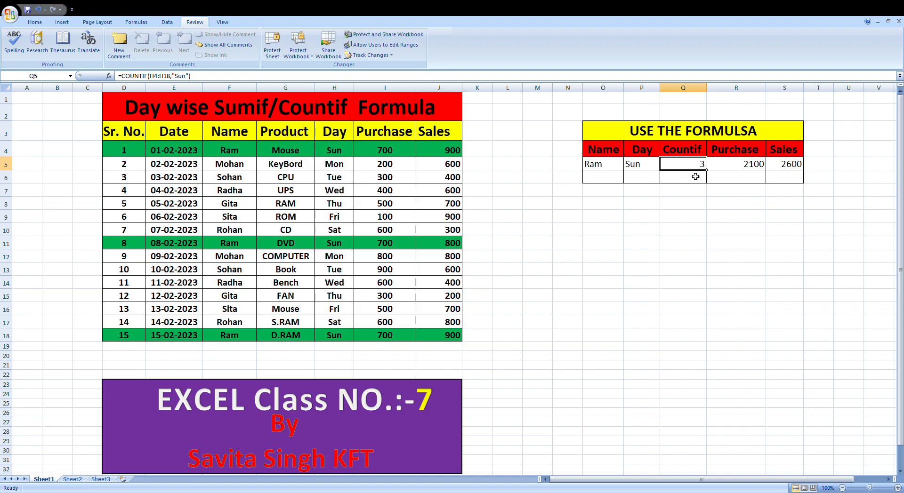
left_click(188, 78)
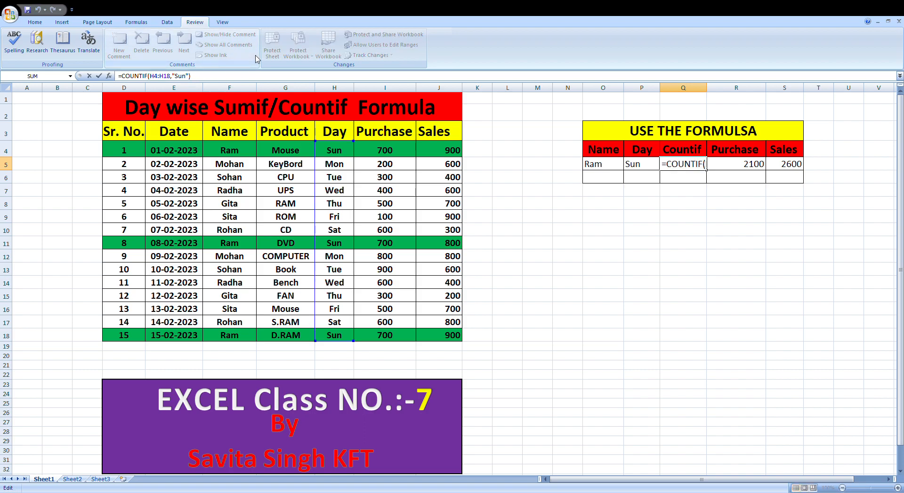
key("BackSpace")
key("BackSpace")
key("BackSpace")
type("Mon")
key("Return")
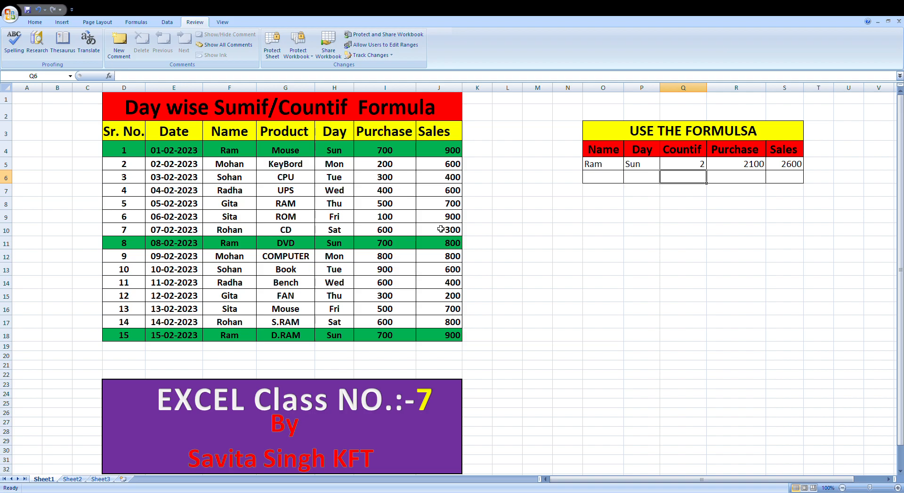
left_click(690, 169)
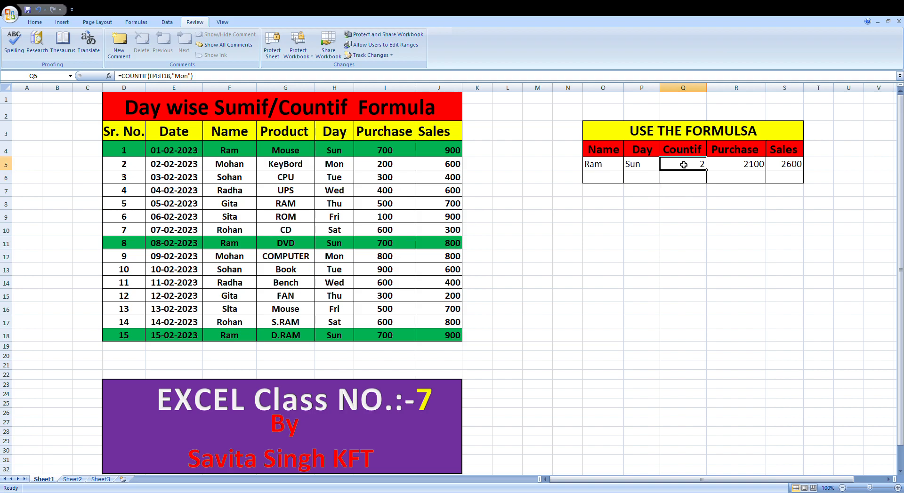
Change the criterion of the Purchase SUMIF formula in R5 to "MOn".
left_click(733, 168)
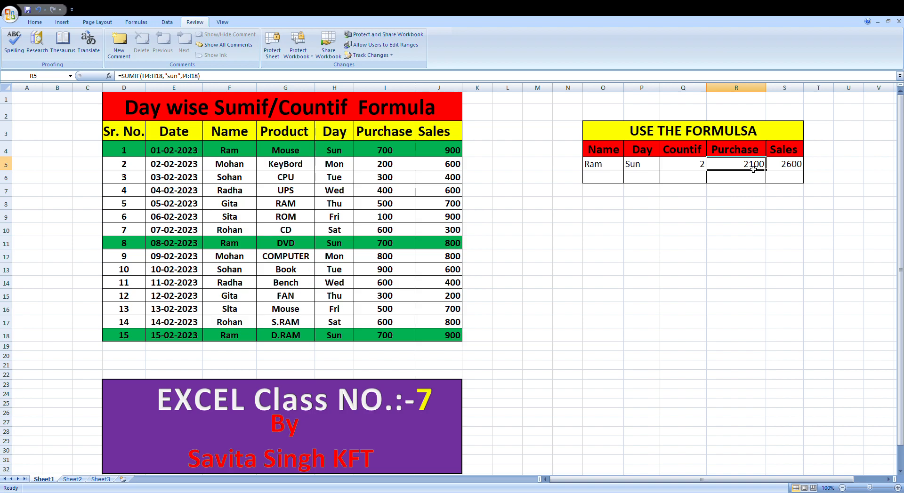
left_click(183, 78)
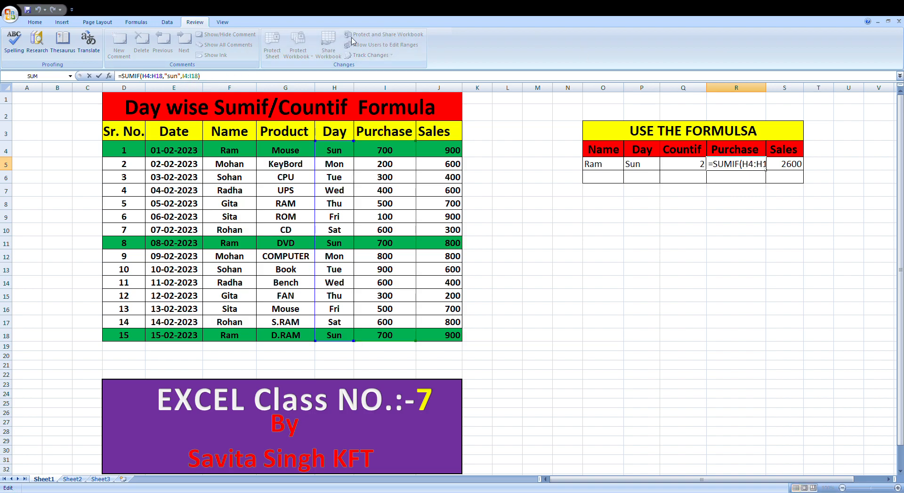
key("BackSpace")
key("BackSpace")
key("BackSpace")
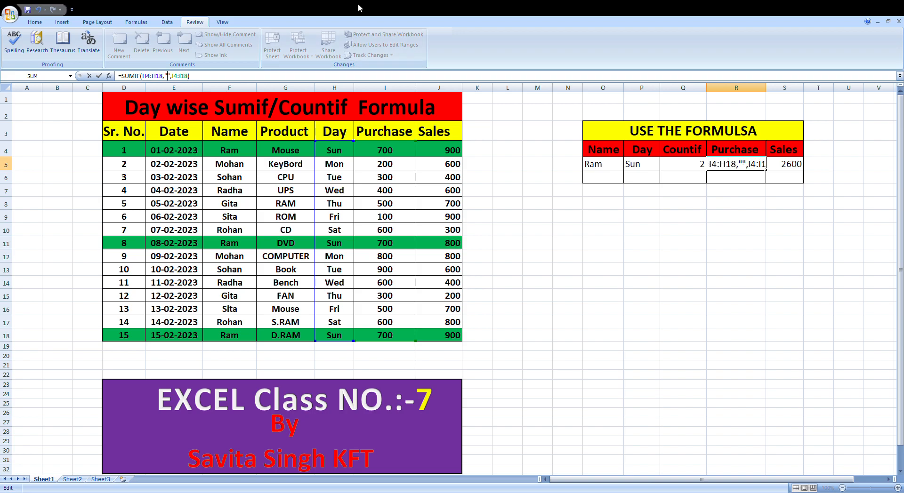
type("MOn")
key("Return")
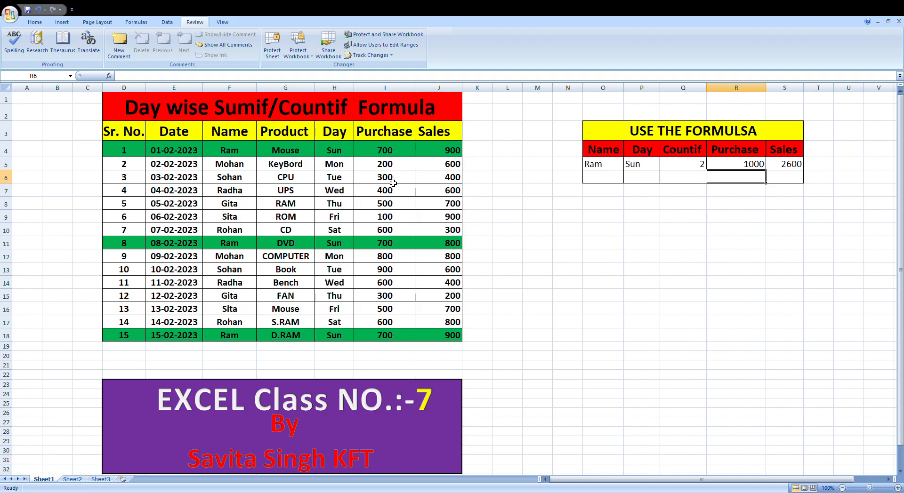
Change the criterion of the Sales SUMIF formula in S5 to "Mon".
left_click(779, 168)
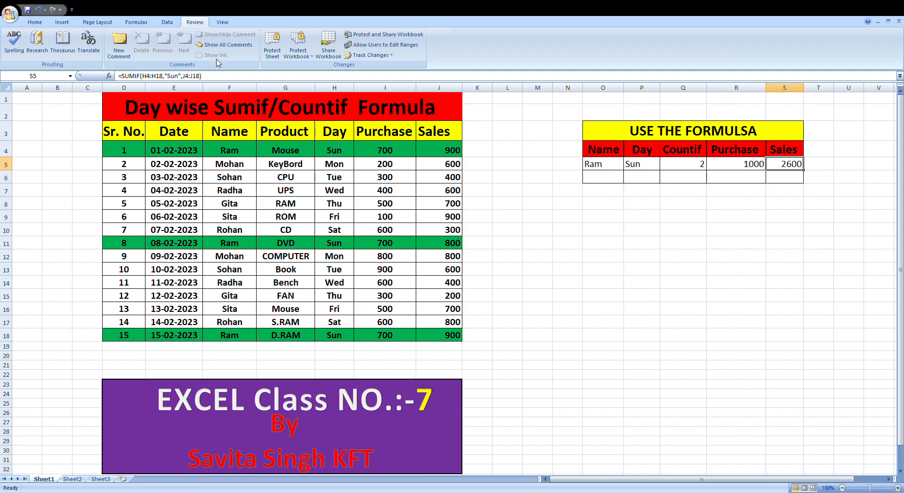
left_click(182, 80)
key("BackSpace")
key("BackSpace")
key("BackSpace")
type("Mon")
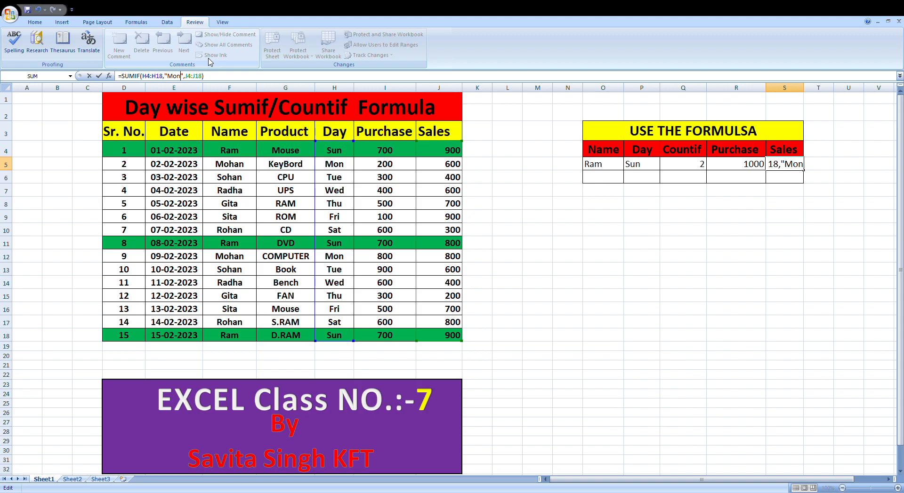
key("Return")
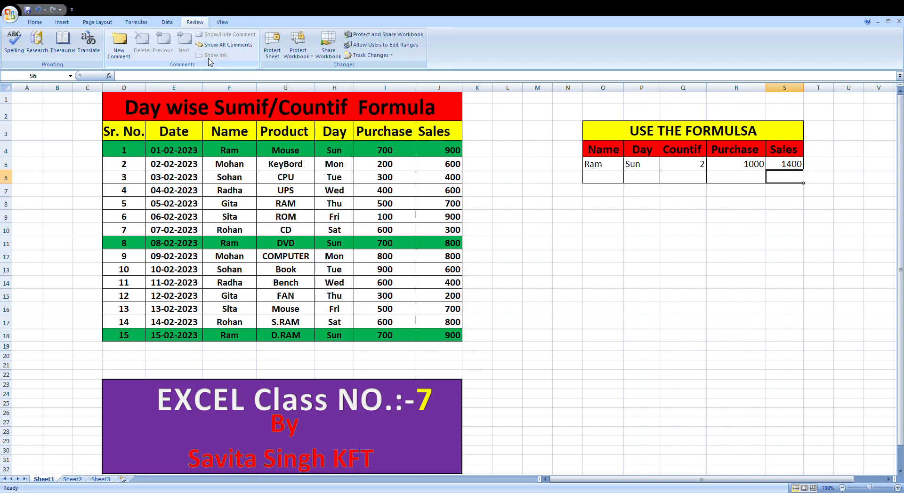